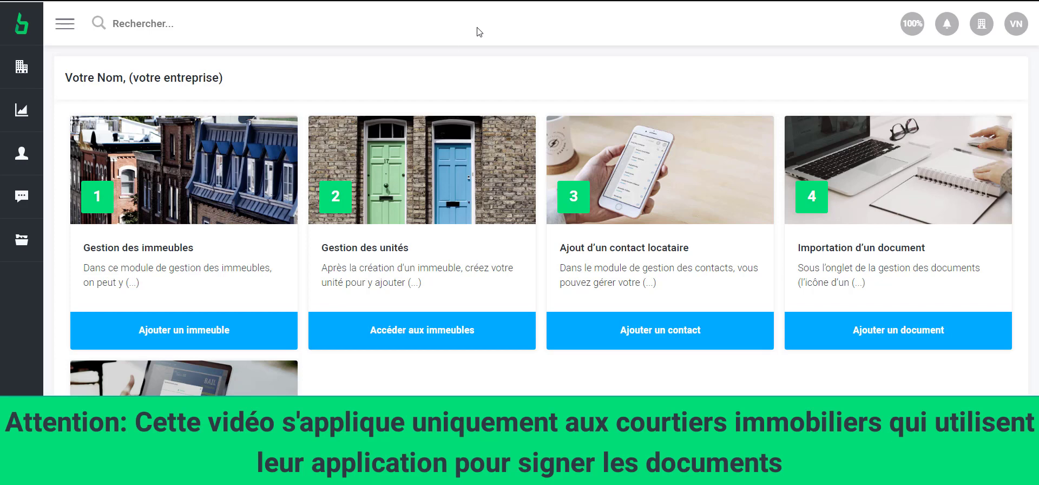
Open the leases of unit Porte 1 in the first listed building and start a new lease.
mouse_move(28, 76)
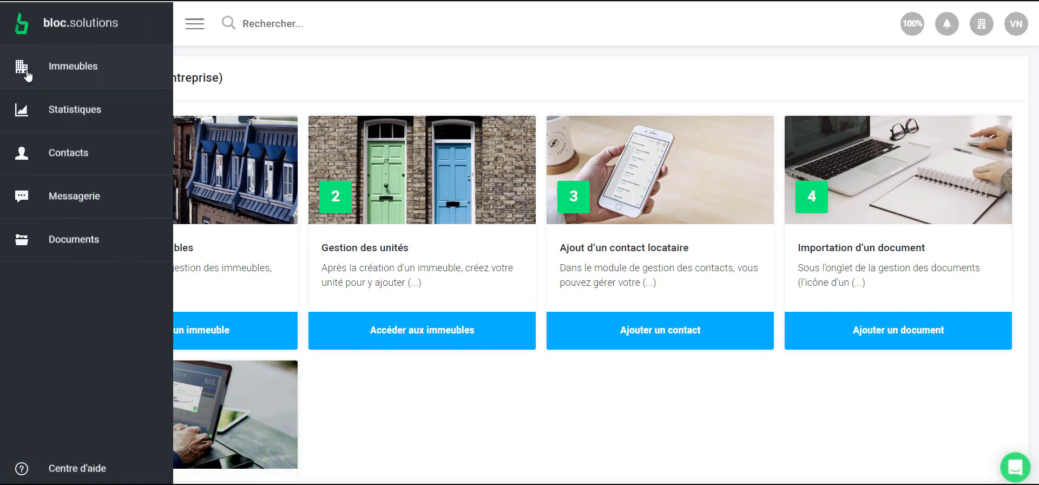
left_click(79, 68)
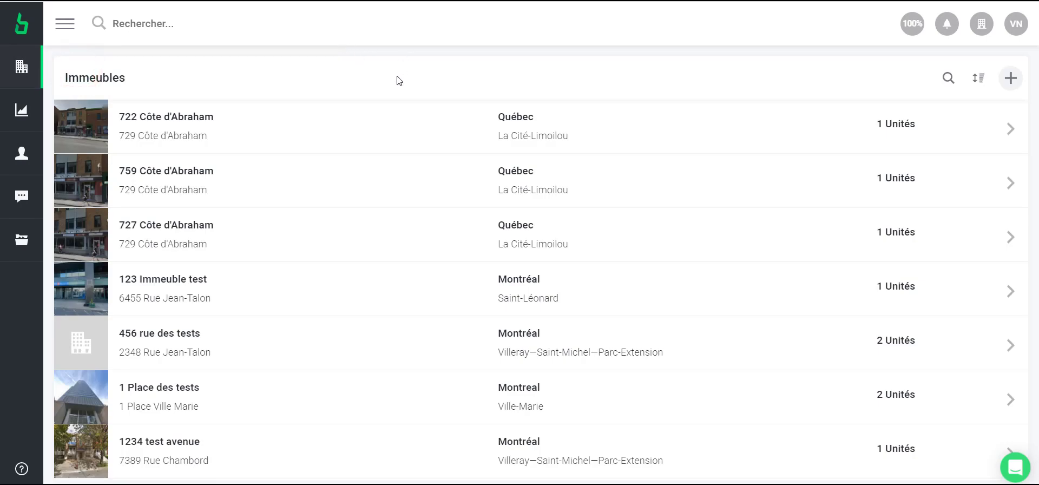
left_click(386, 129)
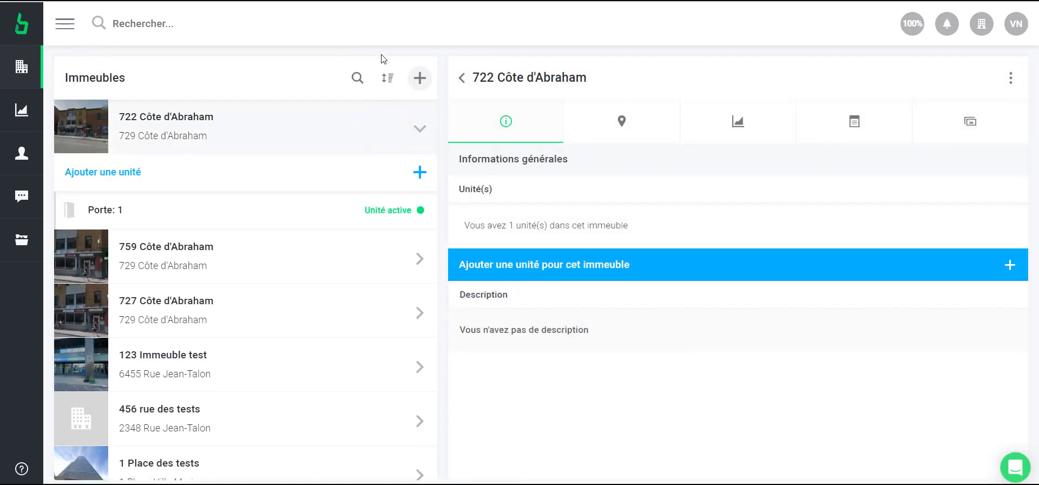
left_click(282, 214)
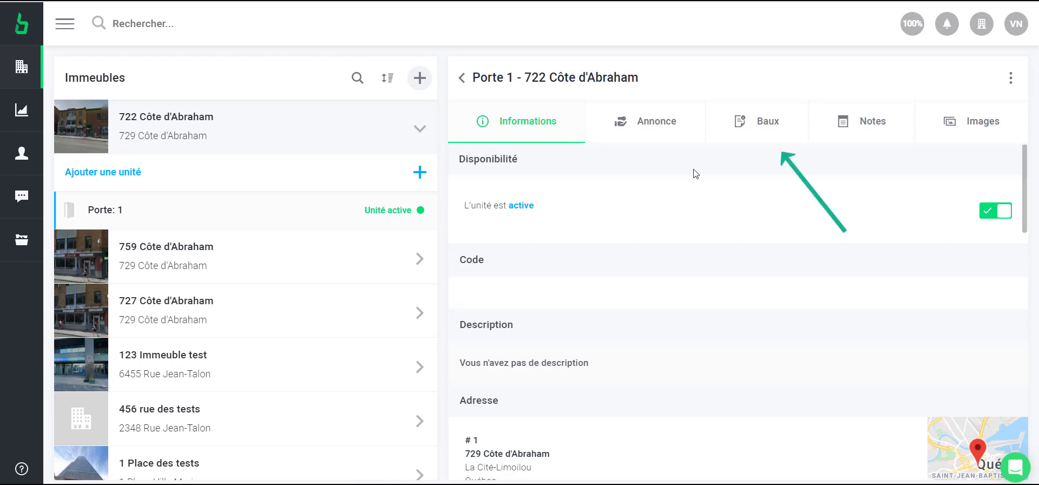
left_click(765, 130)
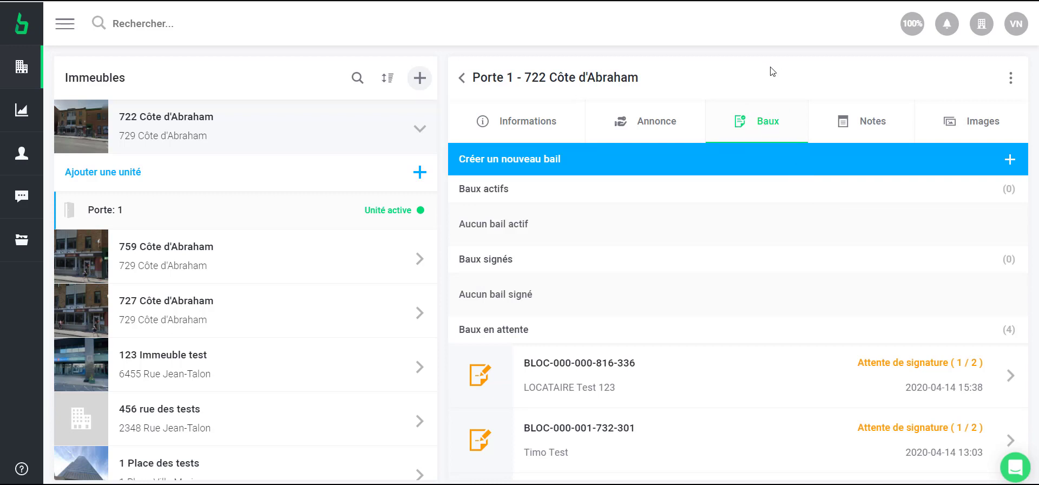
left_click(748, 162)
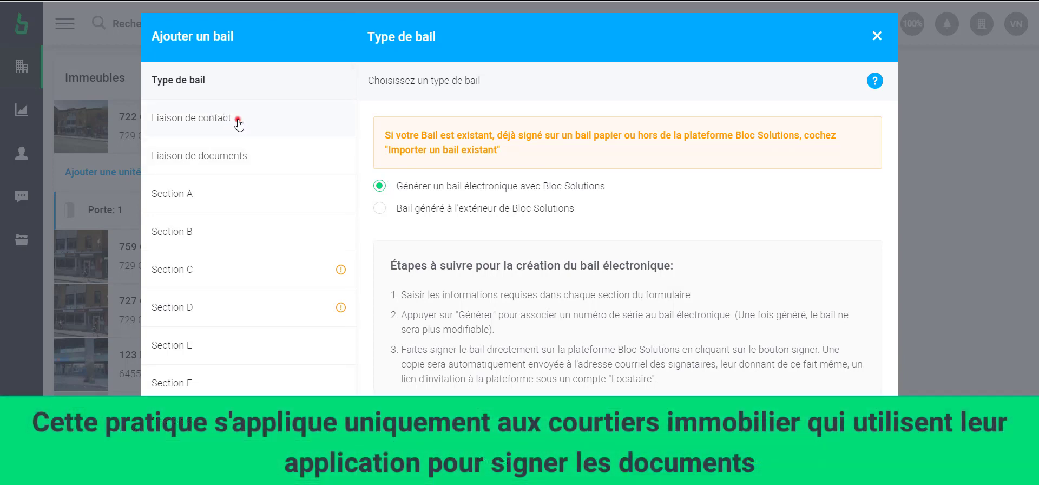
In Section A of the lease, replace the full name of Propriétaire #1 with "Courtier Immobilier".
left_click(238, 123)
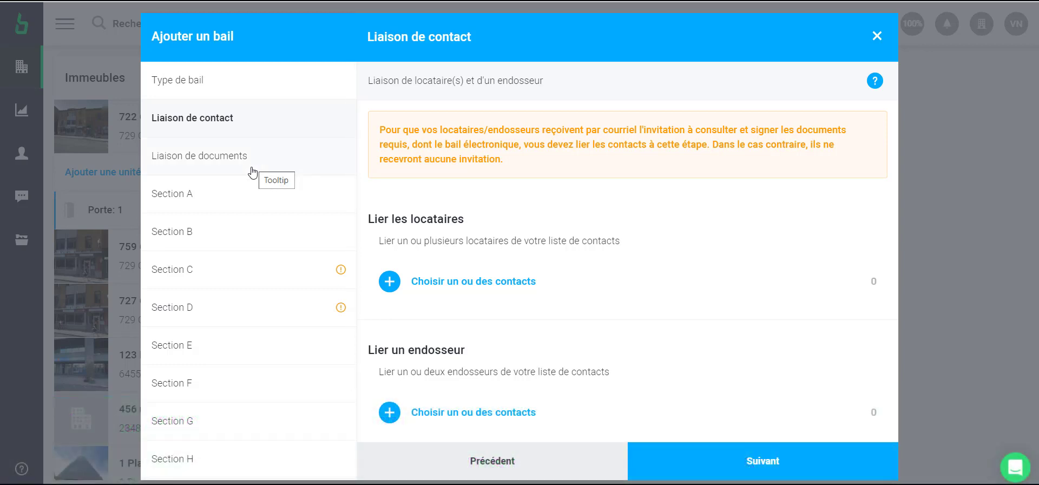
left_click(246, 196)
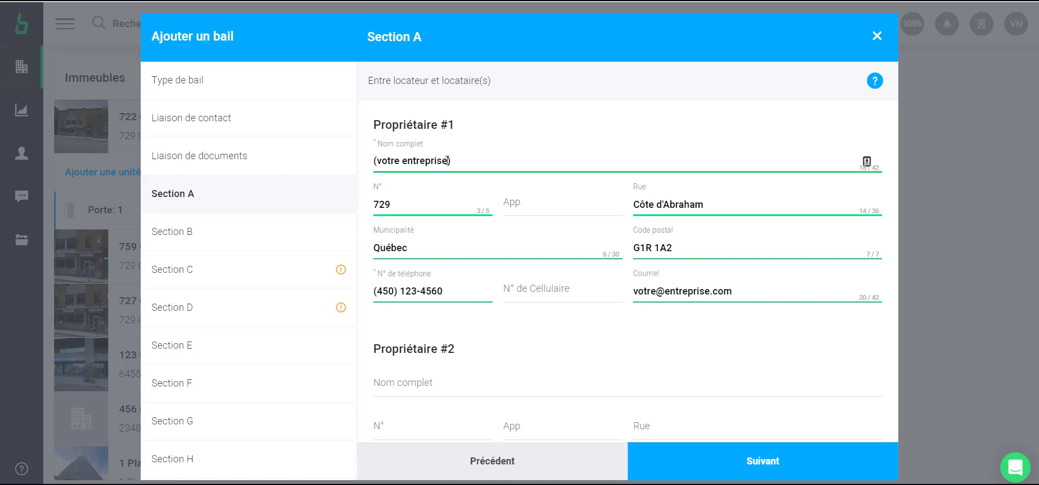
left_click_drag(466, 160, 364, 160)
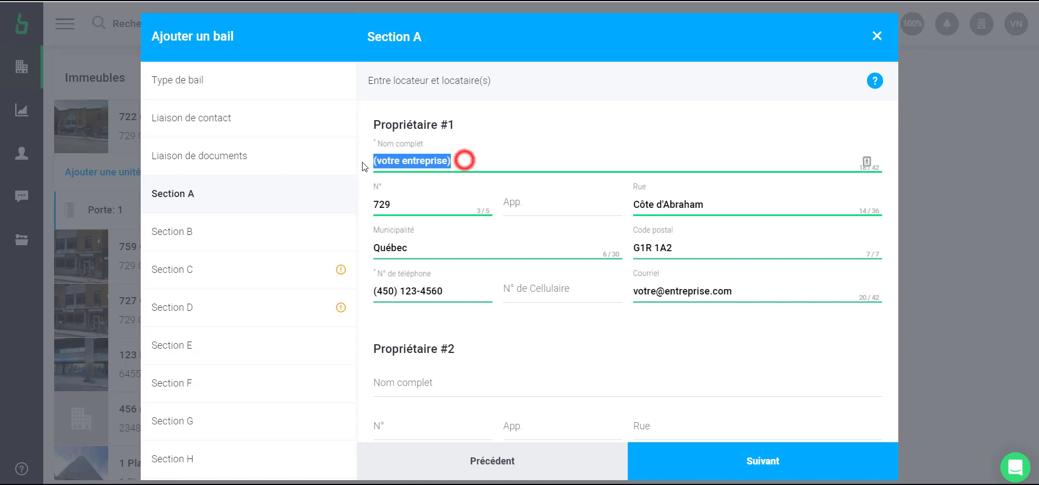
type("Cou")
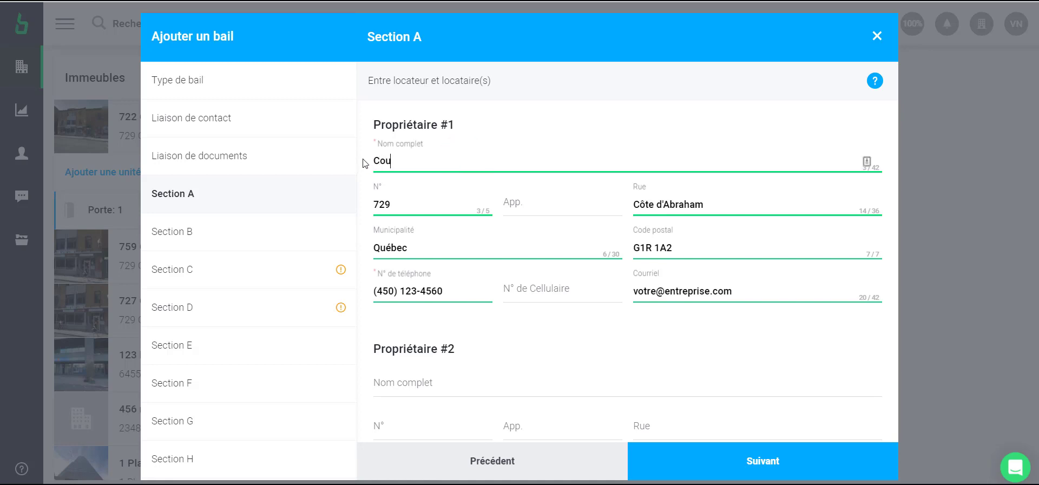
type("rtier Immo")
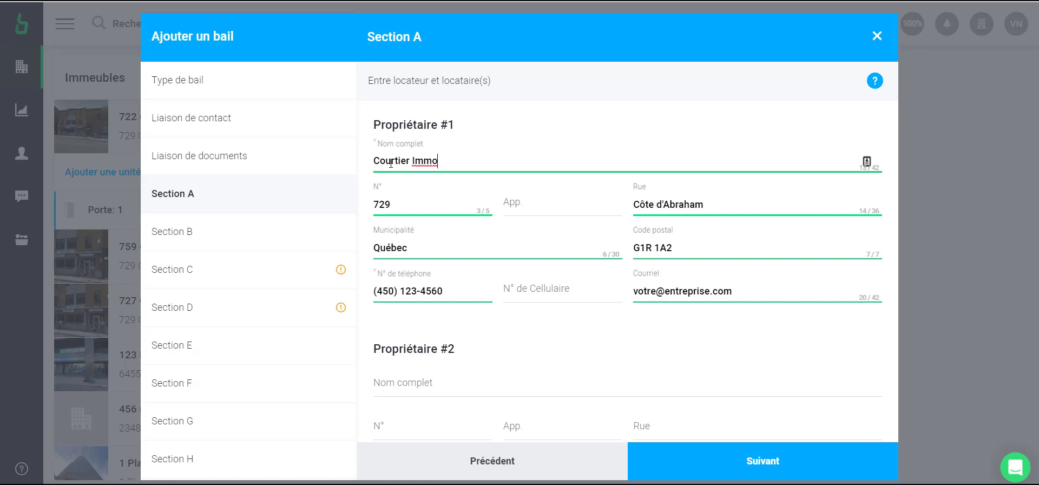
type("bilier")
Fill in Locataire #1 with the name "Mon Locataire" and the tenant's address, phone number and e-mail.
scroll(420, 187, "down", 6)
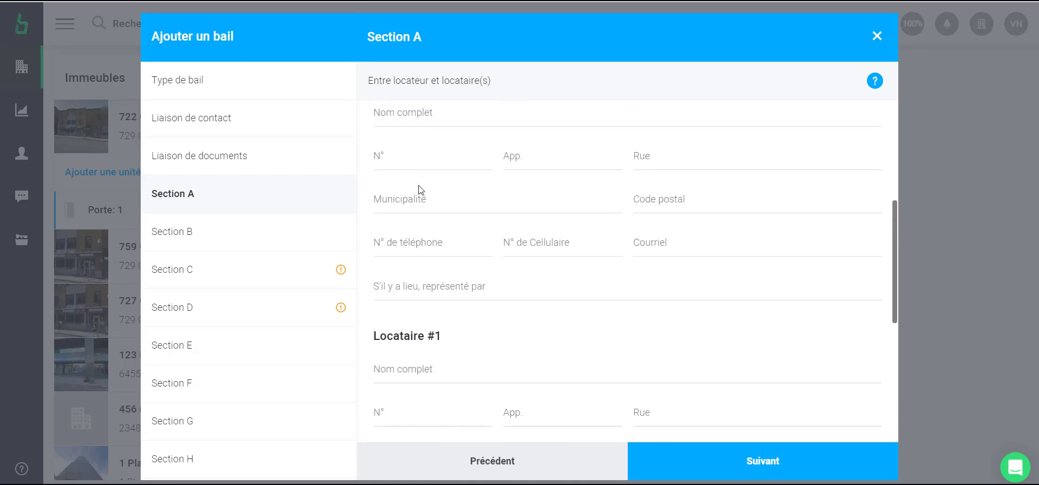
scroll(415, 176, "down", 1)
left_click(442, 233)
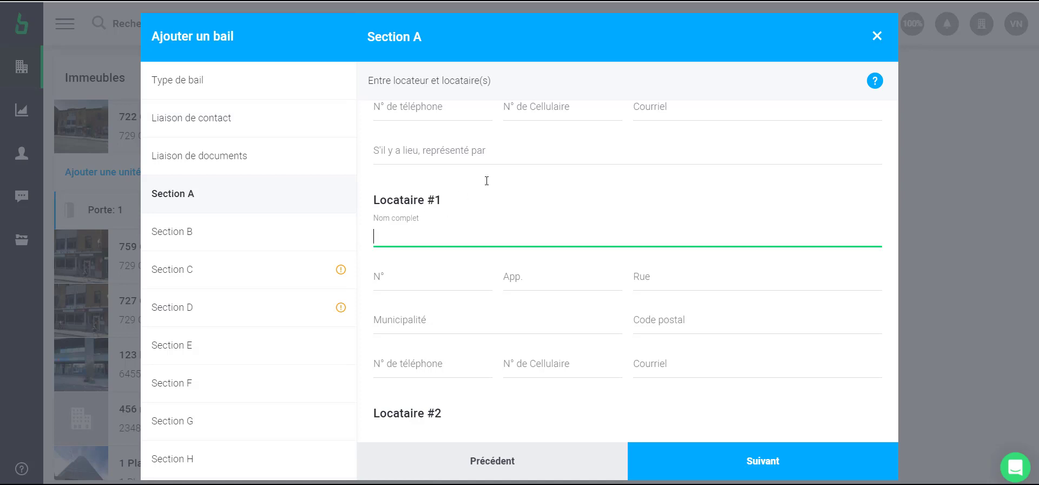
type("Mon Locataire")
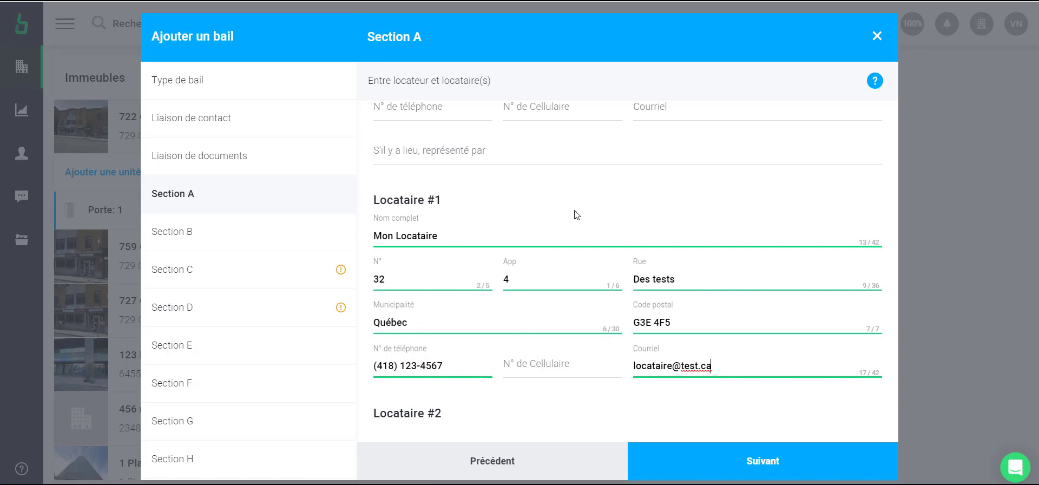
scroll(580, 206, "down", 2)
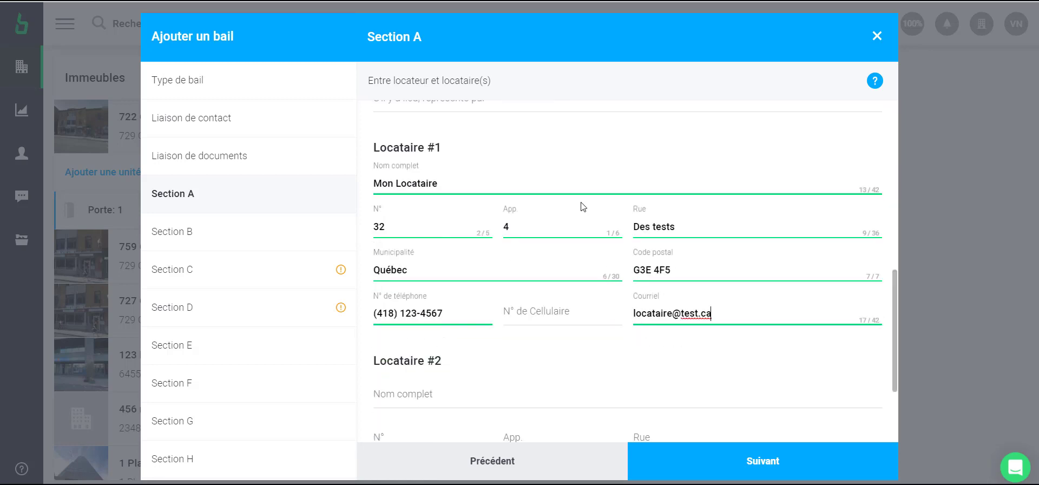
scroll(581, 201, "down", 3)
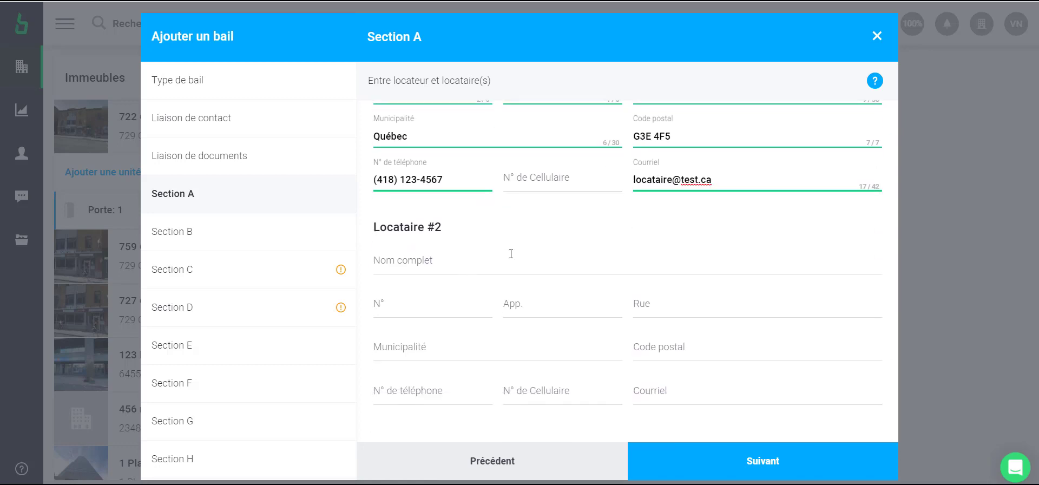
scroll(511, 254, "up", 3)
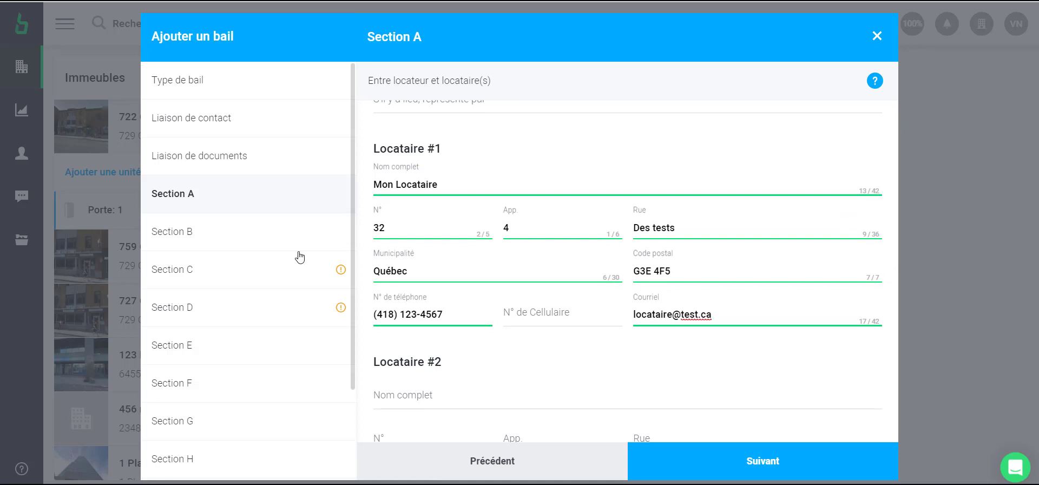
In Section B, include exterior parking with Emplacement(s) 1 and Nombre de places 1.
left_click(239, 233)
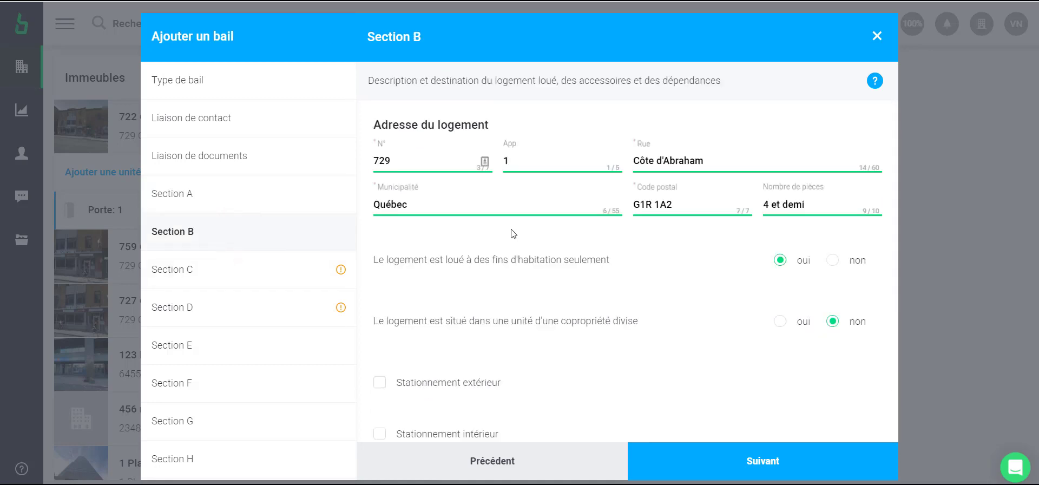
scroll(521, 229, "down", 3)
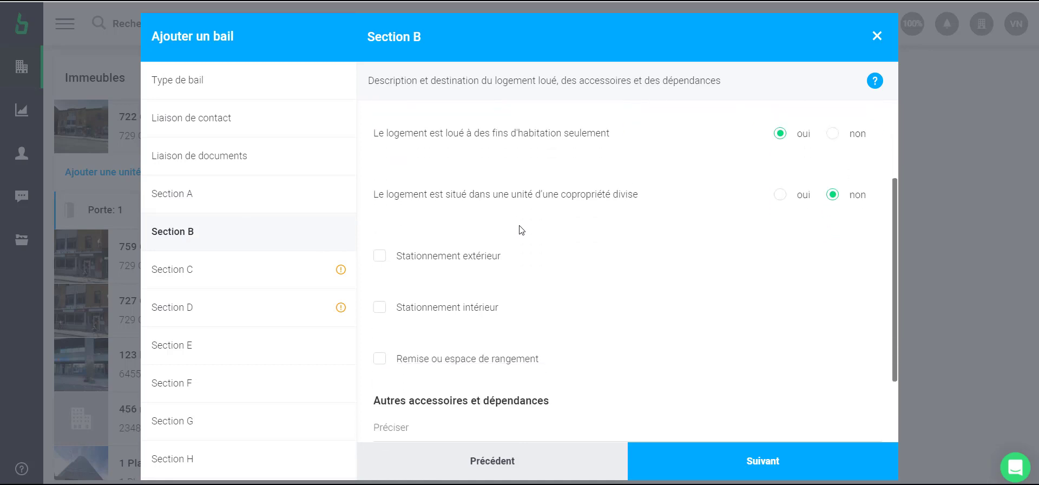
scroll(521, 230, "down", 2)
left_click(380, 179)
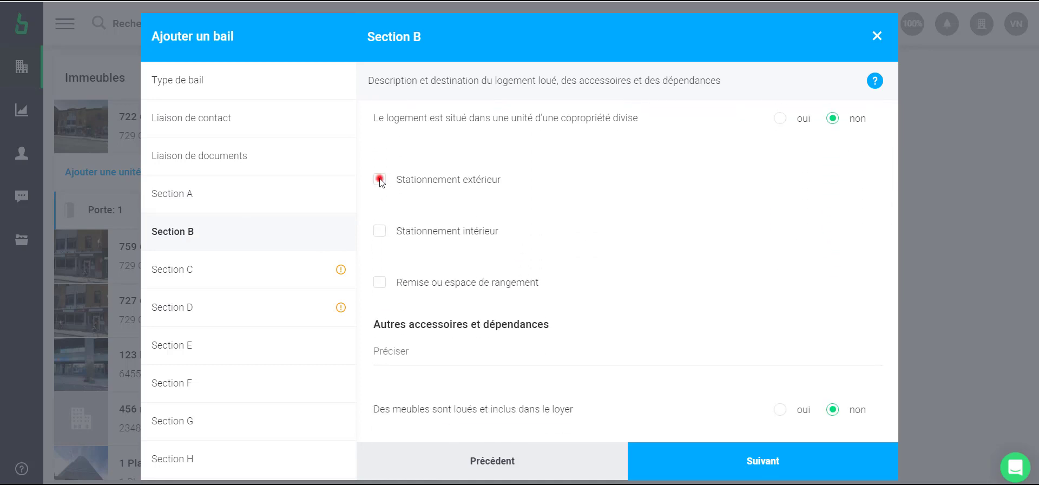
left_click(442, 225)
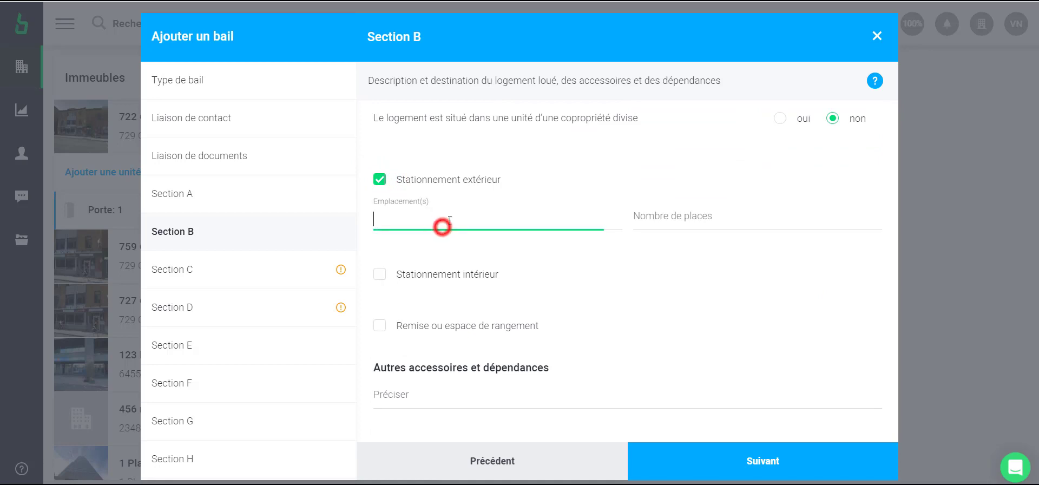
type("1")
left_click(661, 219)
type("1")
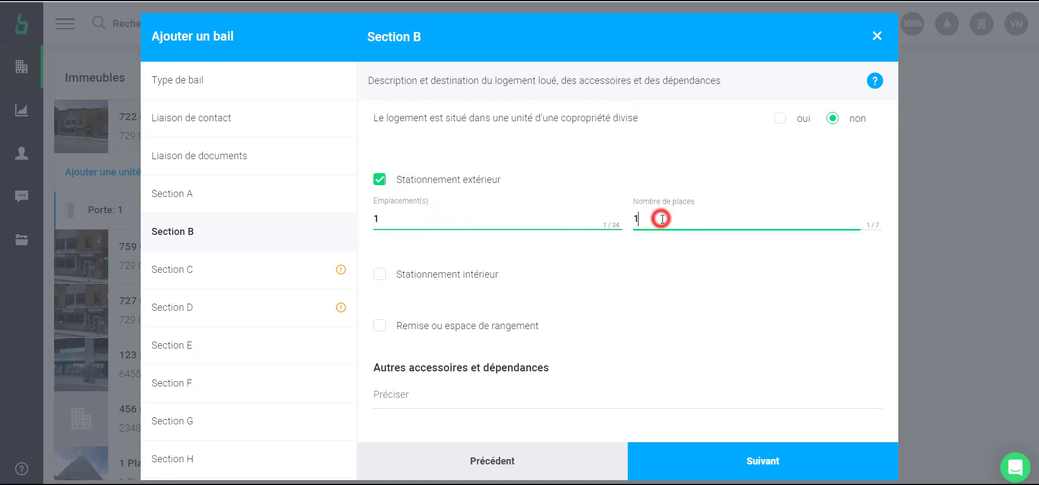
In Section C, set the start date of the fixed-term lease to 01 Juil 2020.
left_click(228, 269)
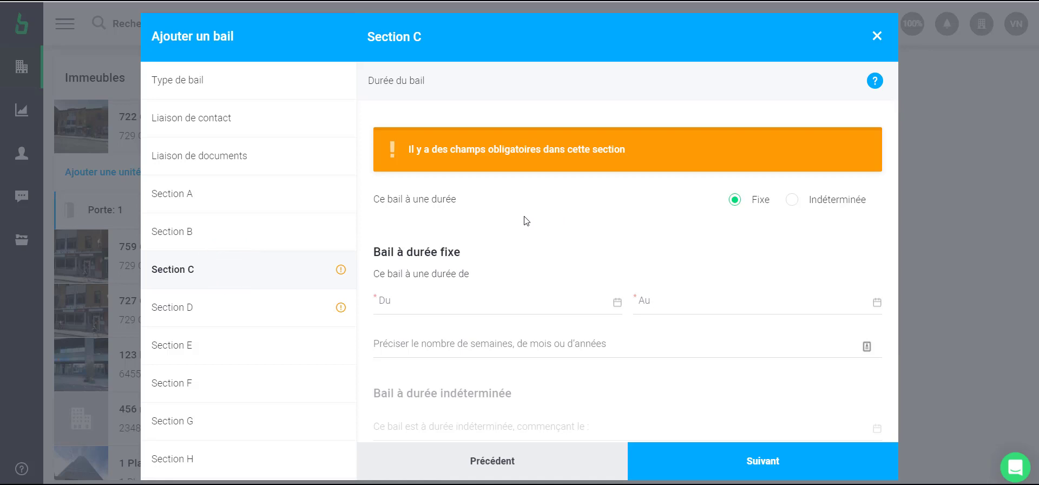
left_click(449, 301)
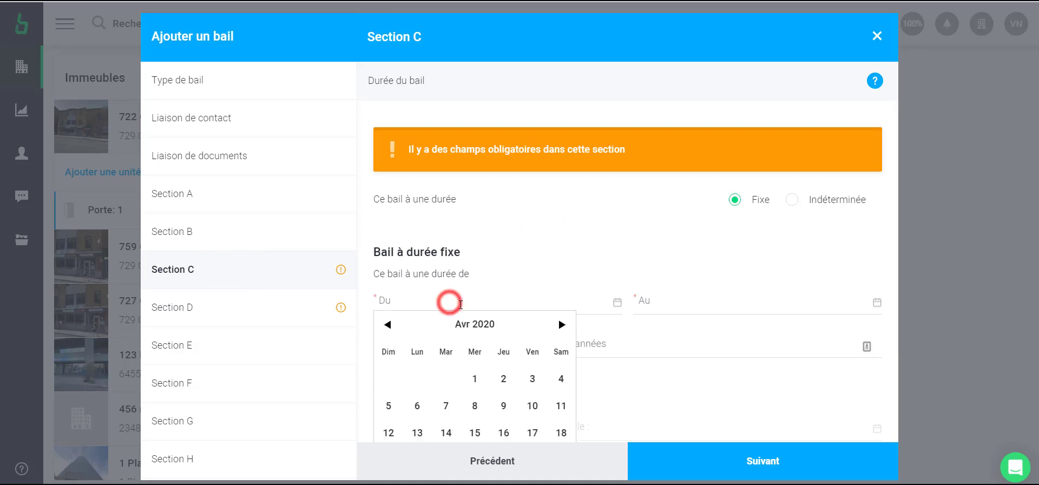
left_click(557, 325)
left_click(557, 325)
left_click(557, 325)
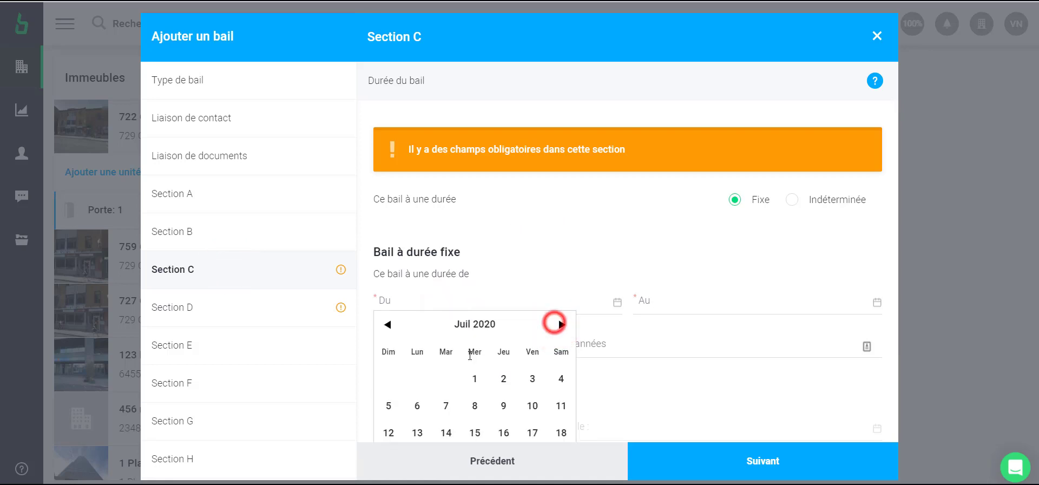
left_click(474, 378)
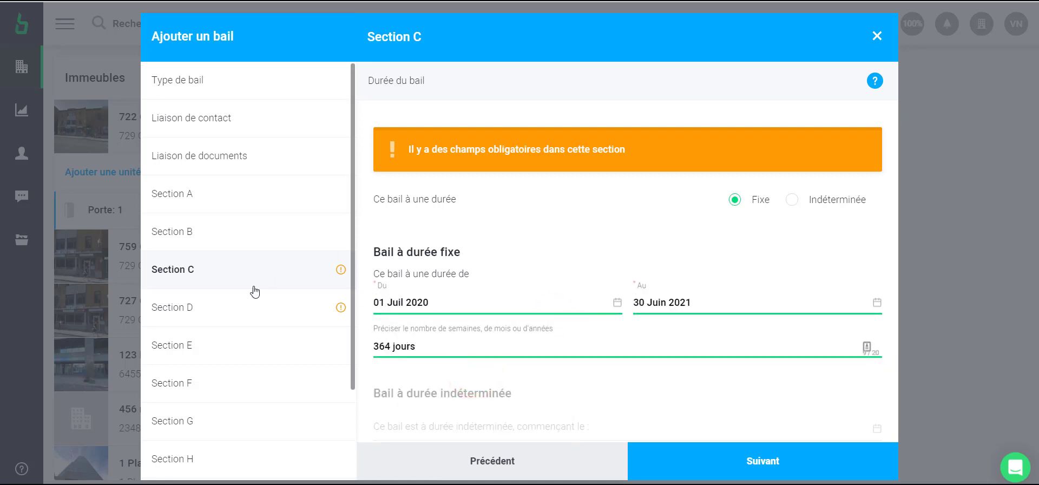
In Section D, set the first rent payment date to 01 Juil 2020.
left_click(221, 306)
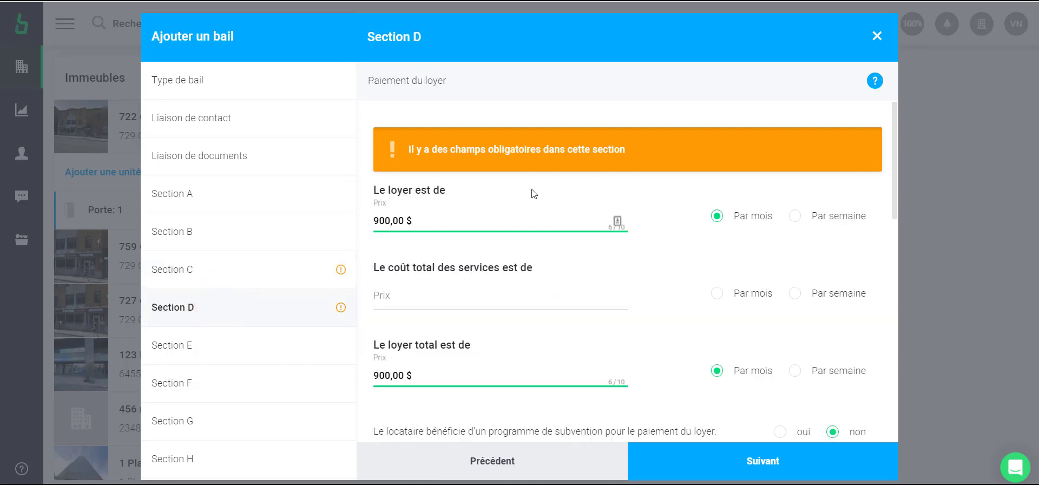
scroll(534, 193, "down", 5)
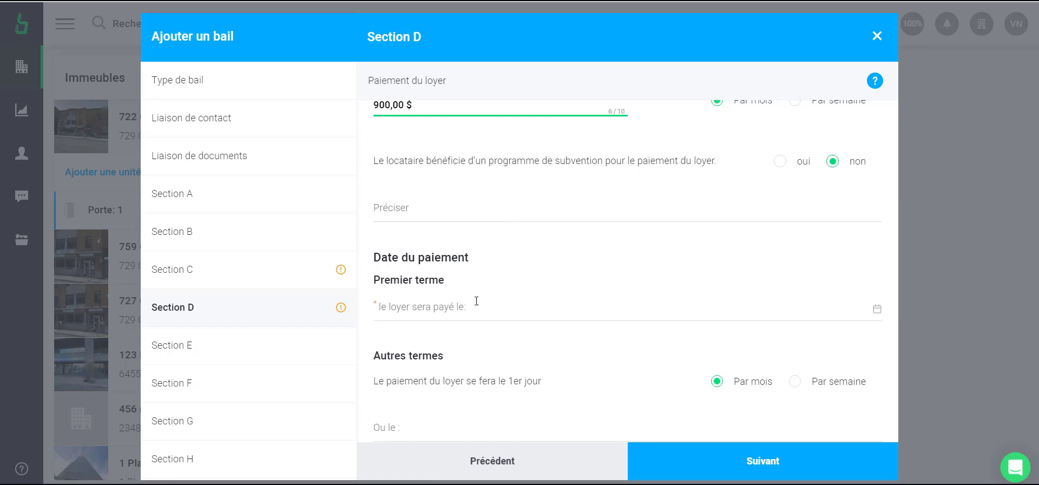
left_click(428, 304)
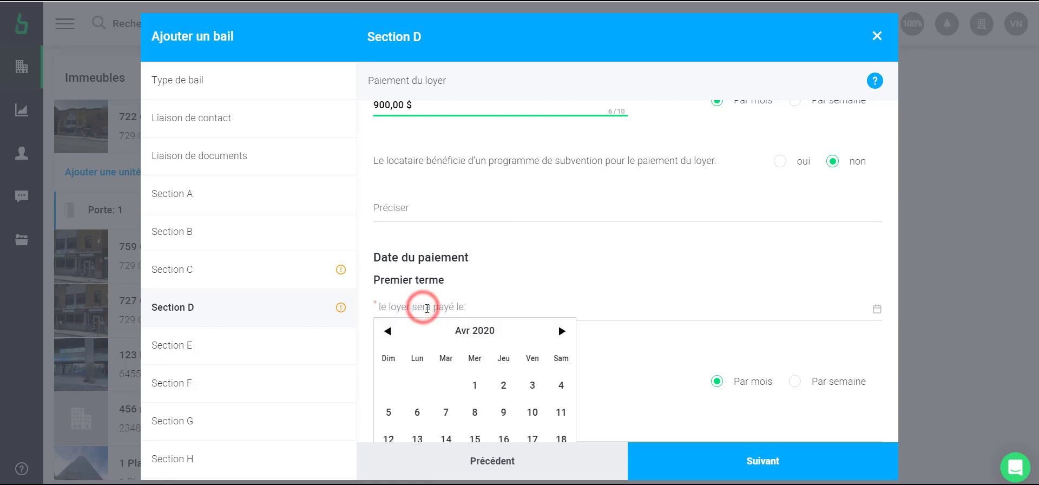
left_click(562, 331)
left_click(562, 332)
left_click(561, 331)
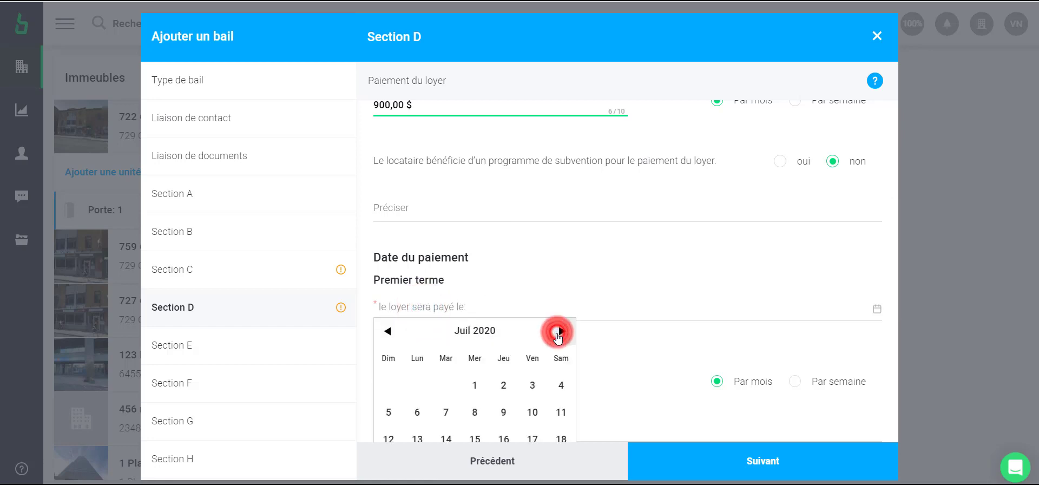
left_click(475, 388)
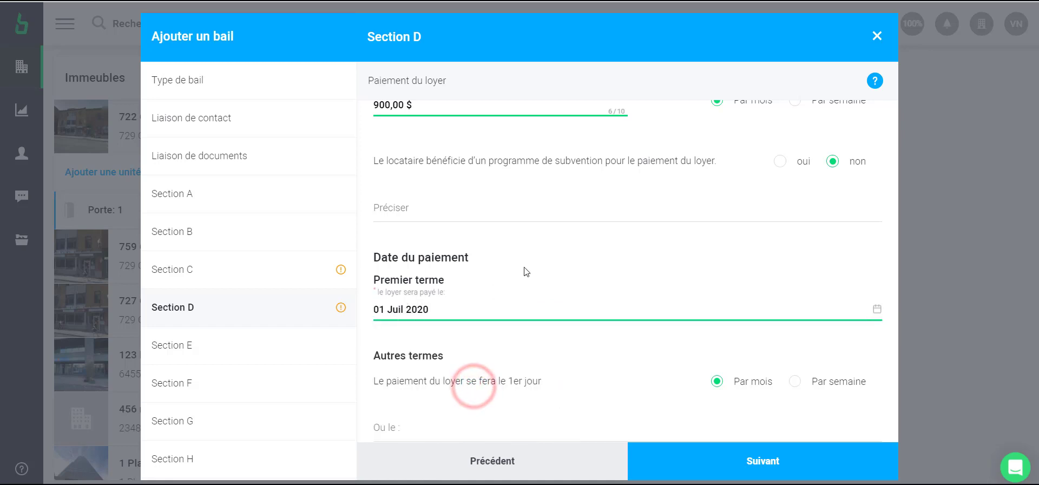
Produce the lease preview and review its landlord, tenant and dwelling description sections.
left_click(243, 348)
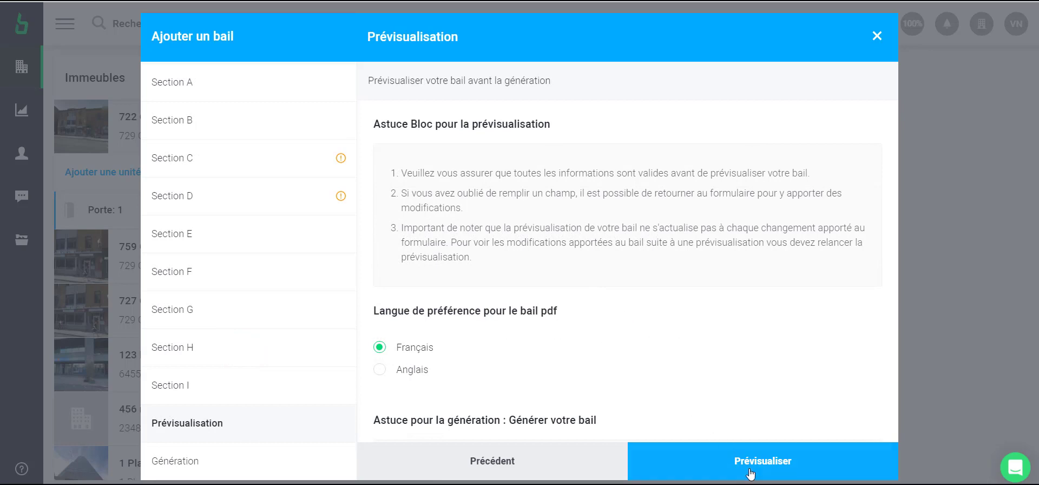
left_click(780, 464)
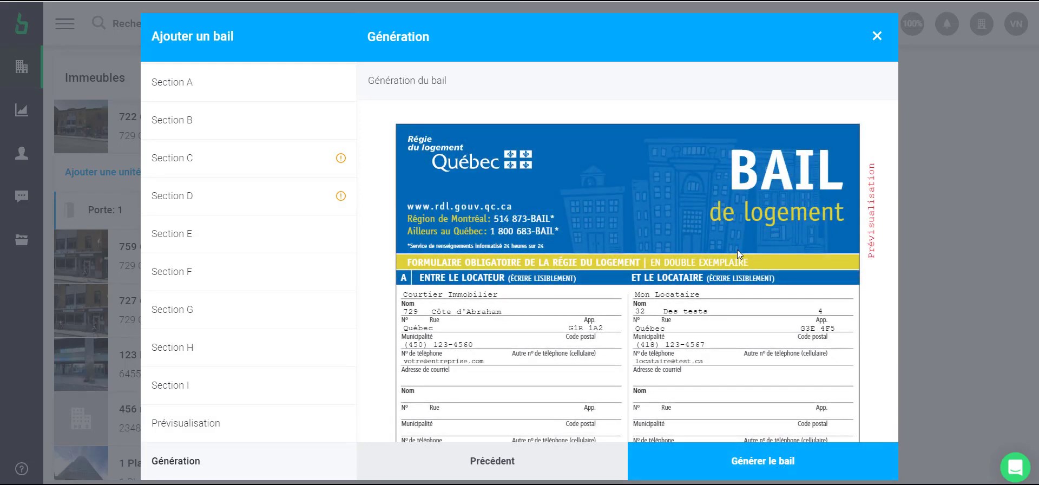
scroll(742, 248, "down", 5)
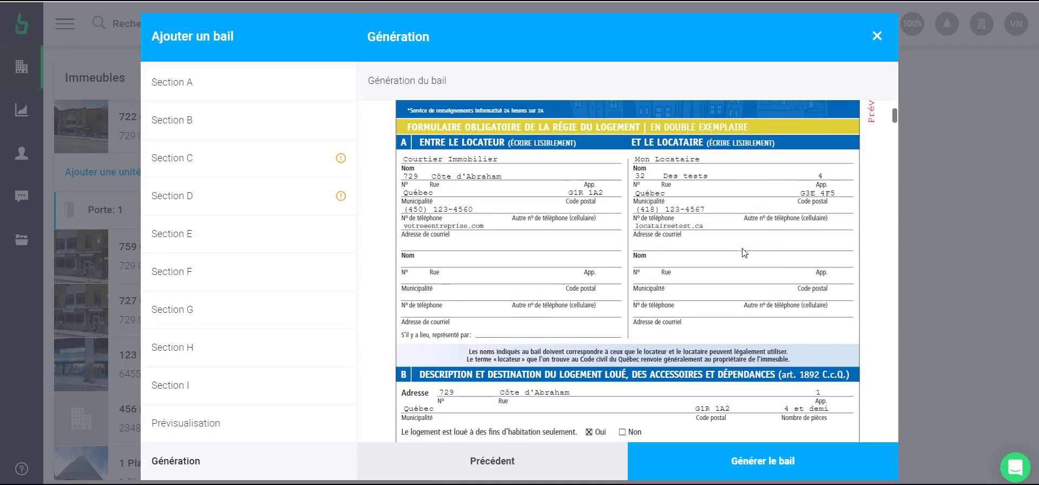
scroll(745, 252, "down", 1)
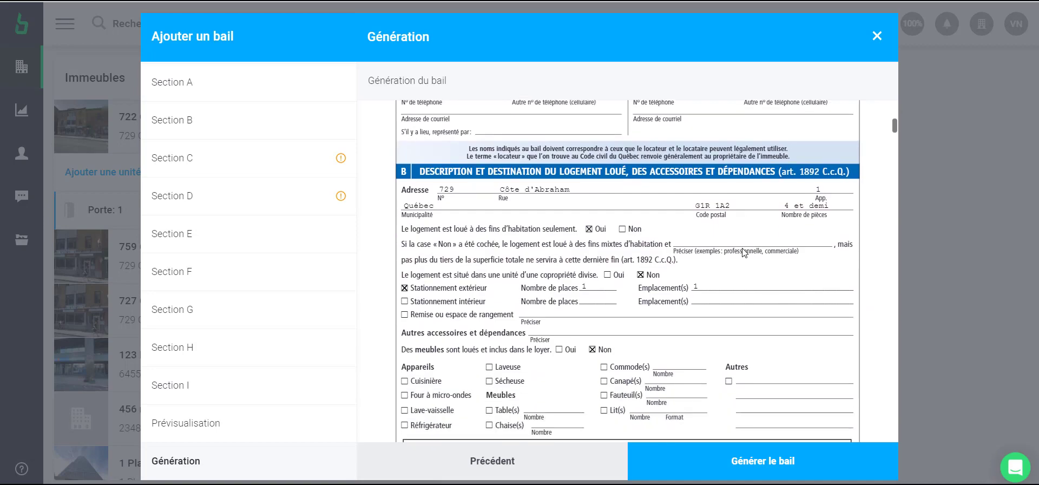
Generate the lease for Porte 1 and open the documents of the newest lease awaiting signature for consultation and signing.
scroll(745, 252, "down", 6)
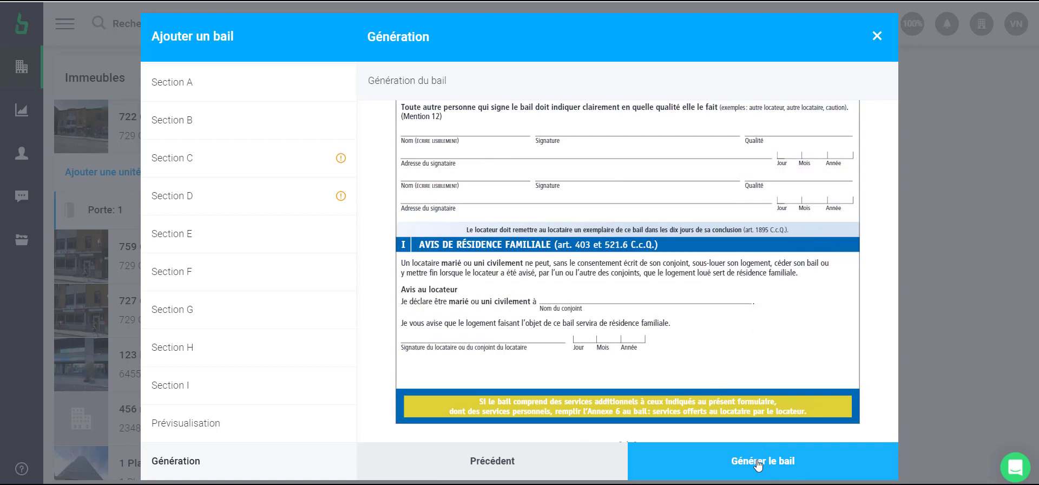
left_click(759, 462)
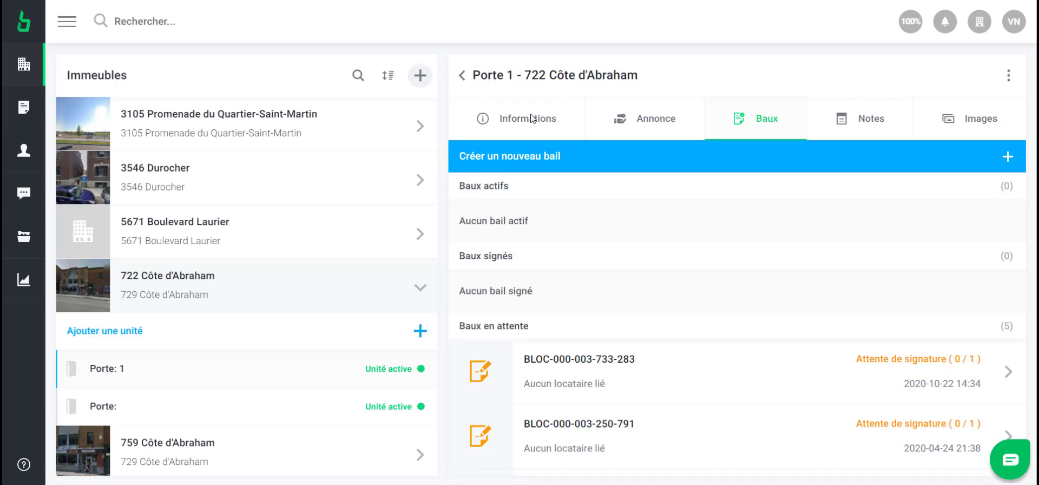
left_click(705, 359)
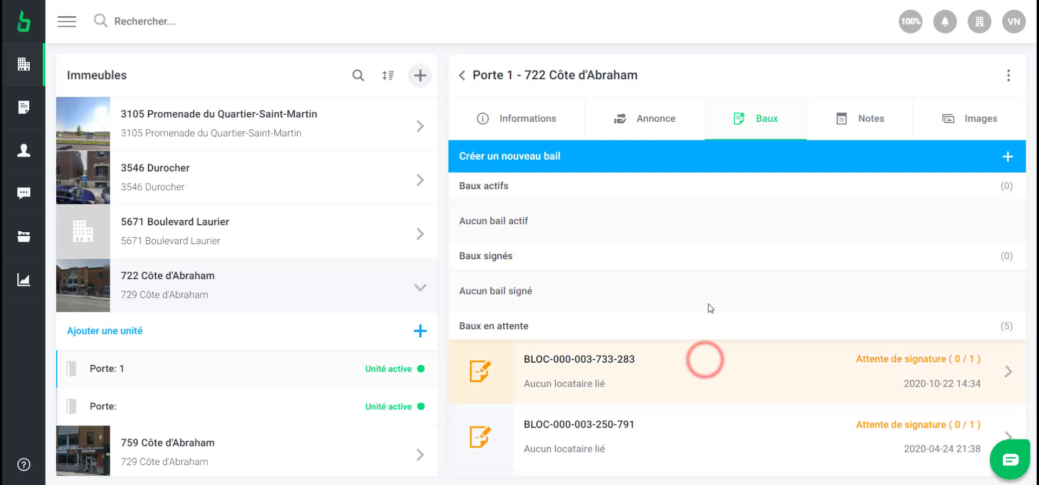
scroll(711, 308, "down", 3)
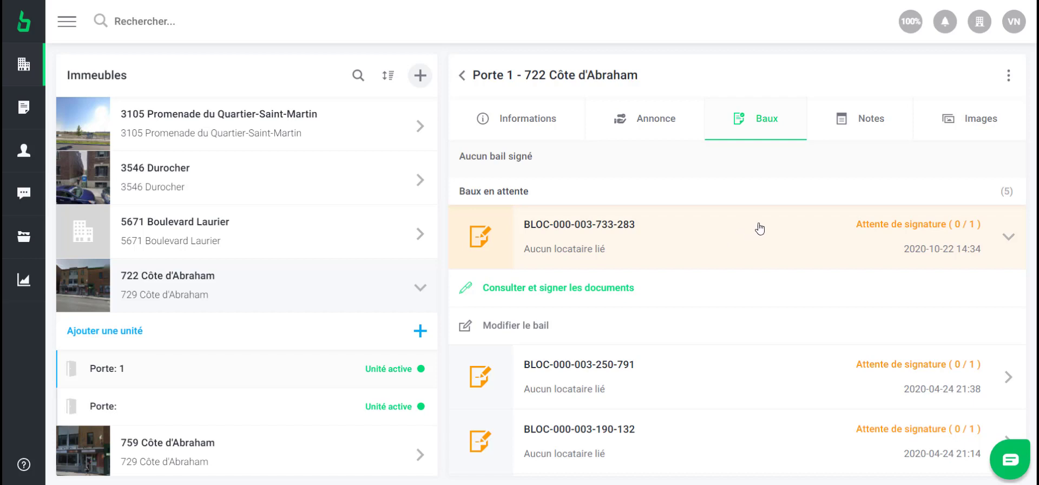
left_click(655, 292)
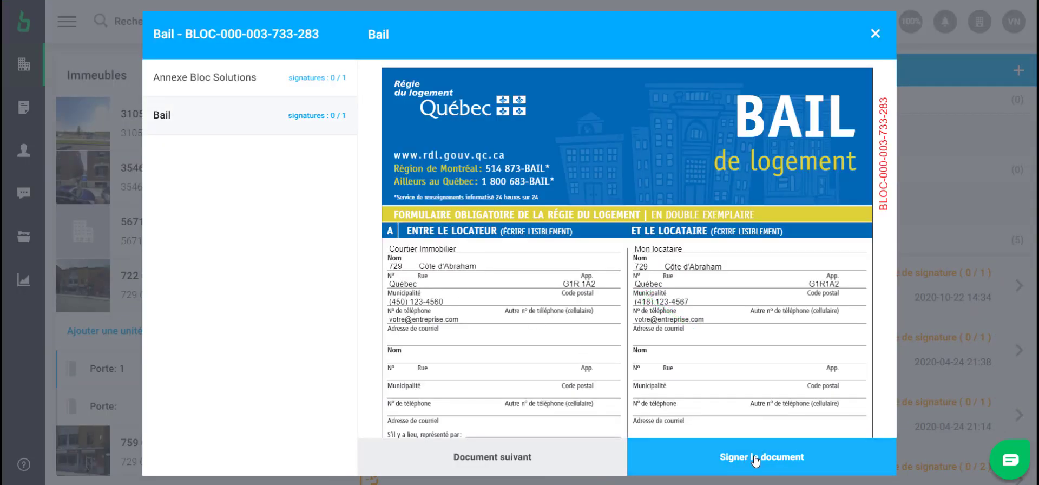
Record the Bail document as signed outside Bloc Solutions for the signatory (votre entreprise).
left_click(755, 457)
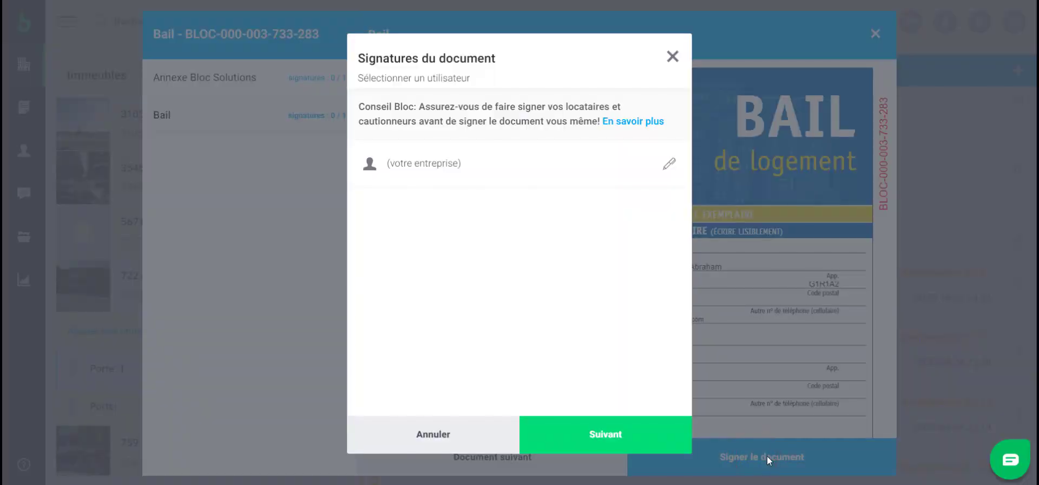
left_click(493, 173)
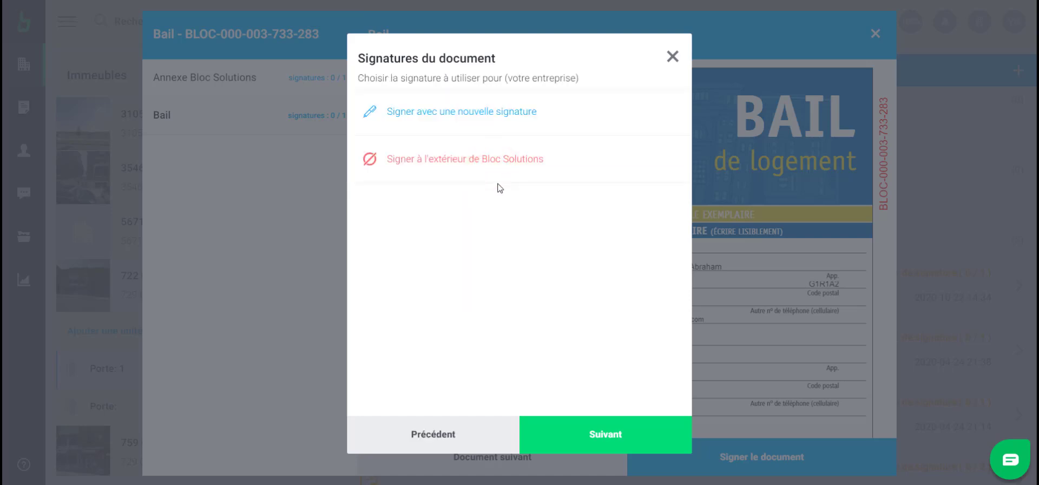
left_click(498, 182)
left_click(488, 163)
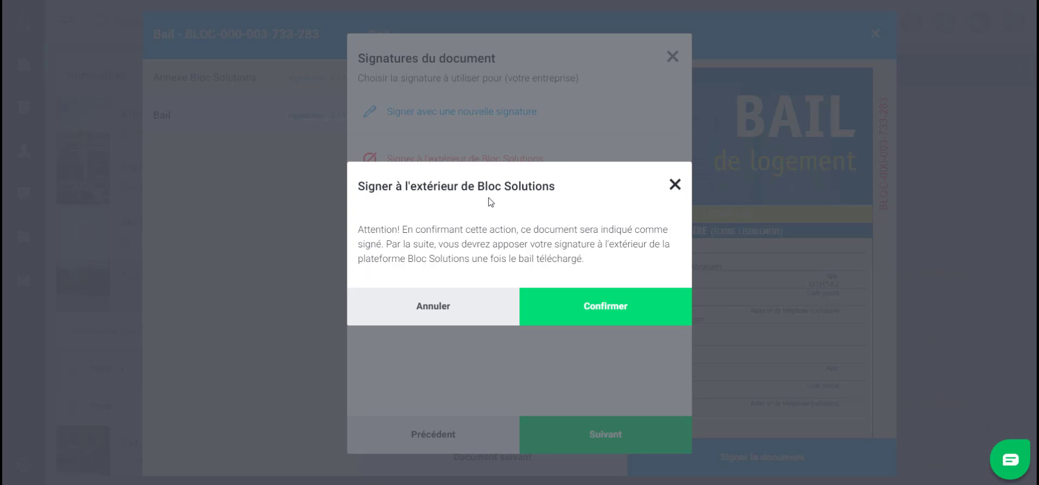
left_click(606, 307)
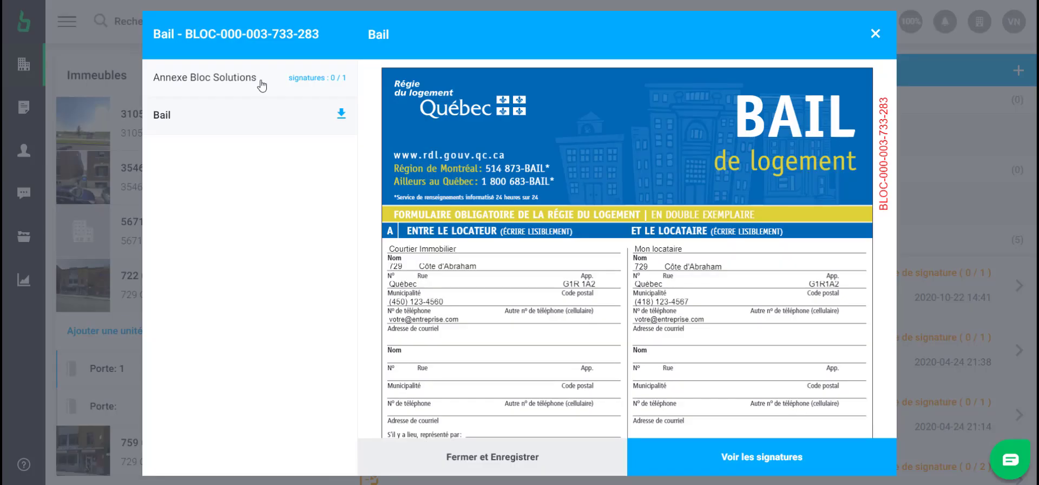
Record the Annexe Bloc Solutions document as signed outside Bloc Solutions for (votre entreprise) and finish the signing.
left_click(261, 82)
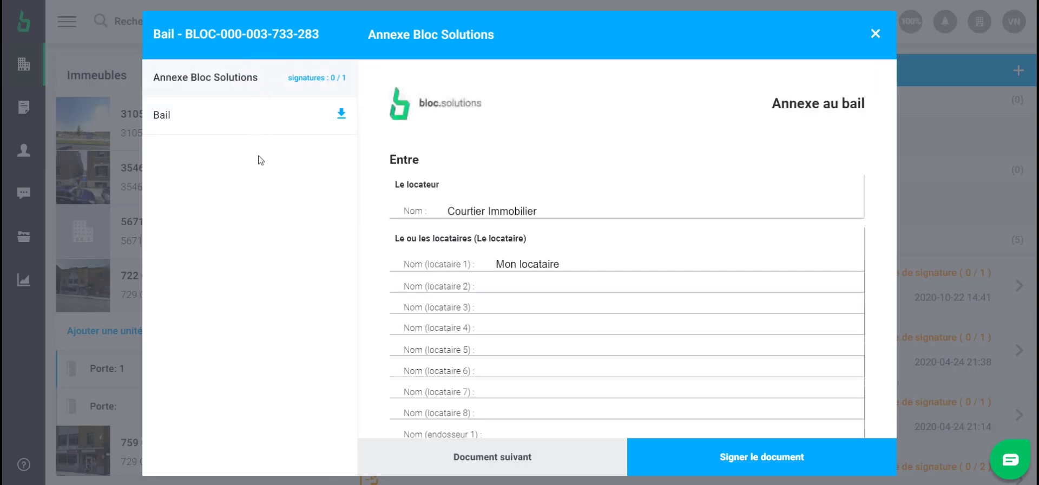
left_click(771, 456)
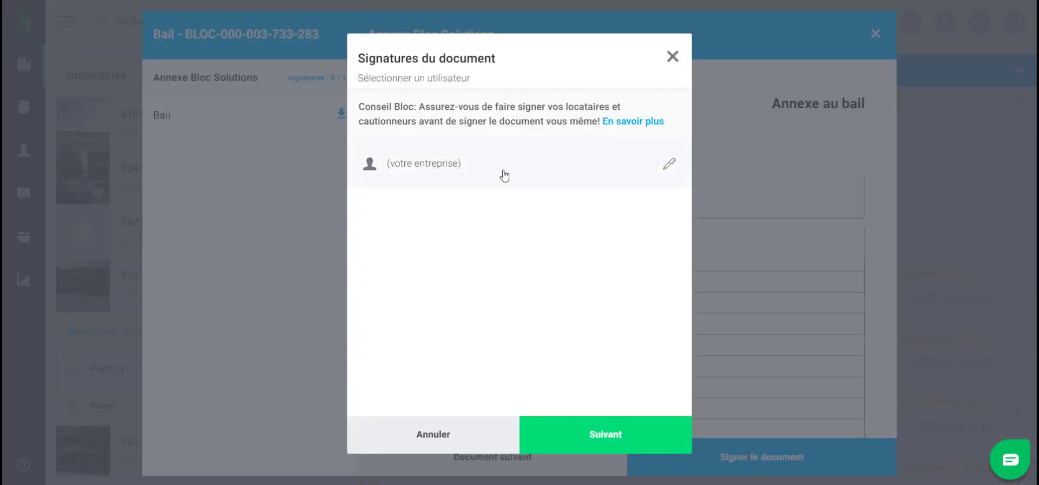
left_click(504, 174)
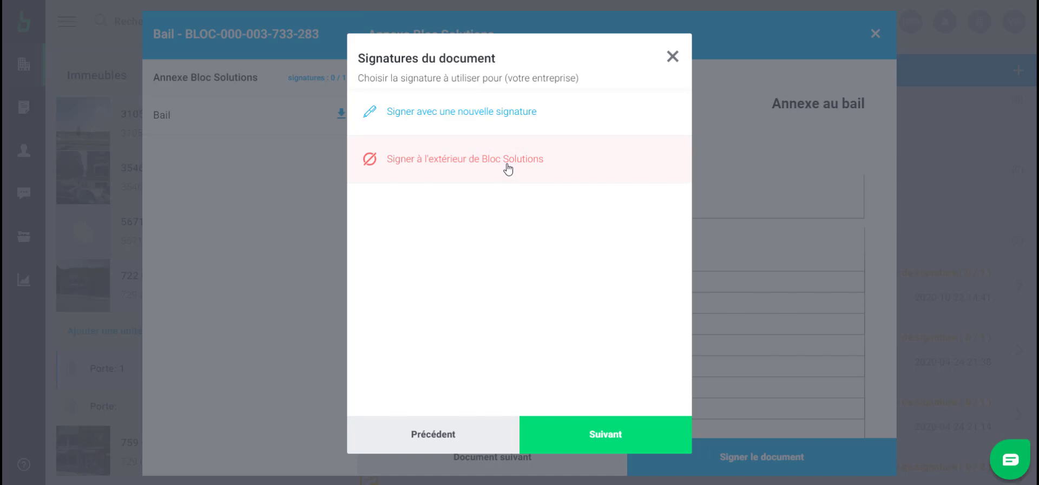
left_click(507, 165)
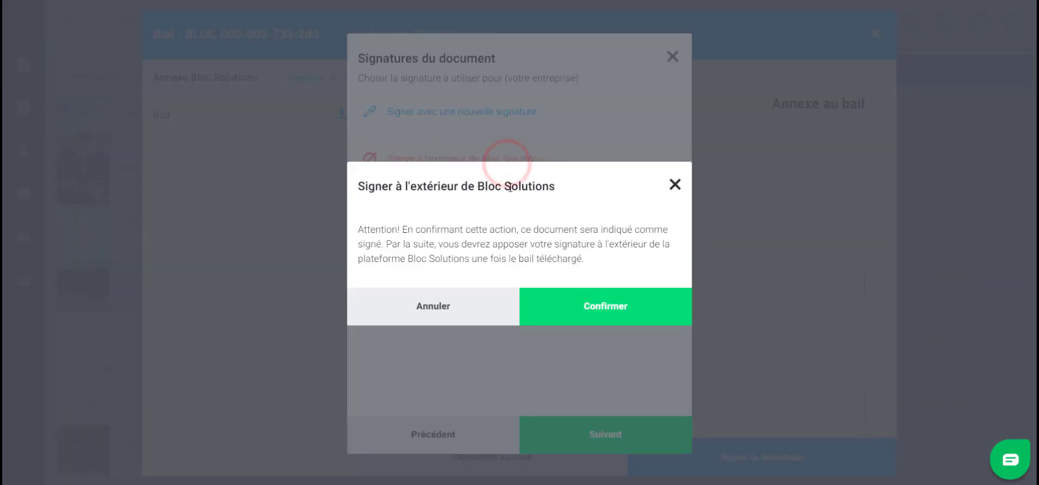
left_click(605, 306)
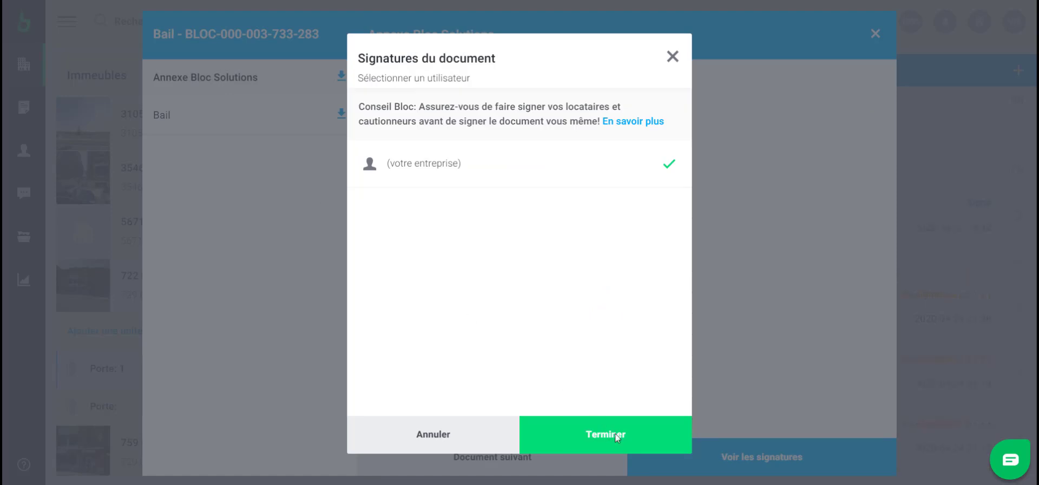
left_click(606, 435)
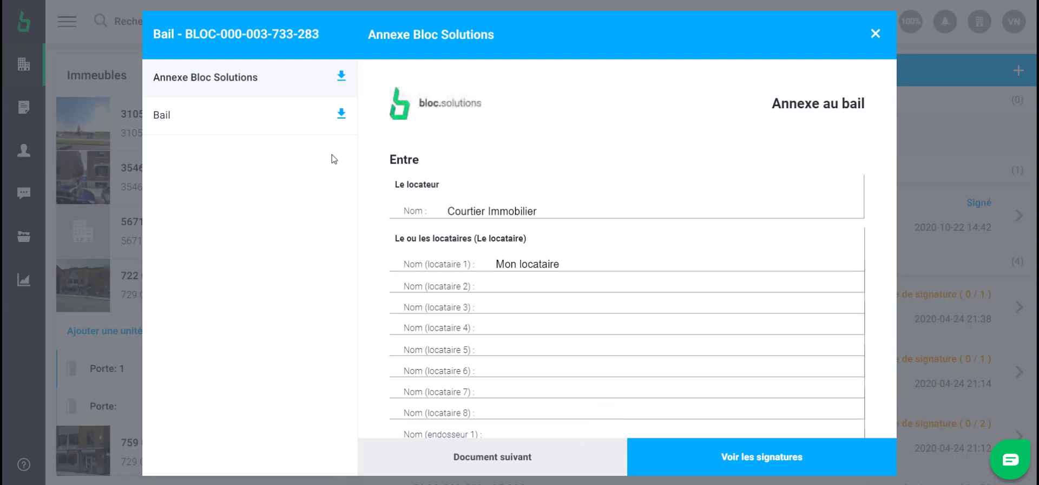
Download the signed Bail document on its own and close the lease's document viewer.
left_click(341, 115)
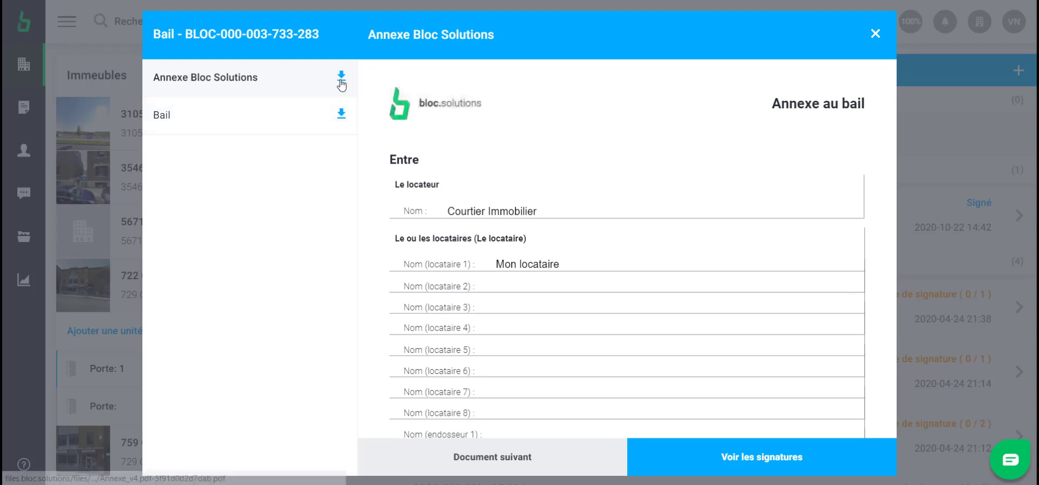
left_click(875, 35)
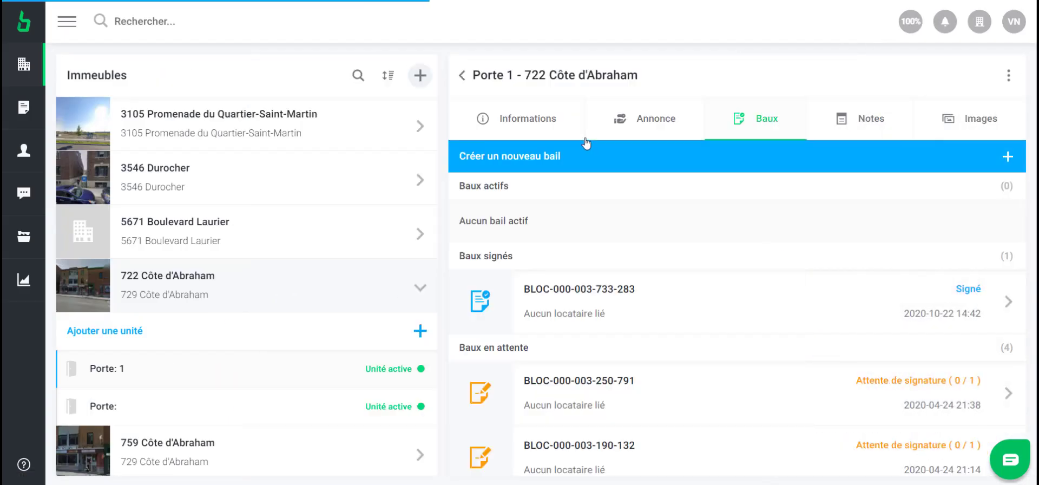
scroll(652, 196, "down", 1)
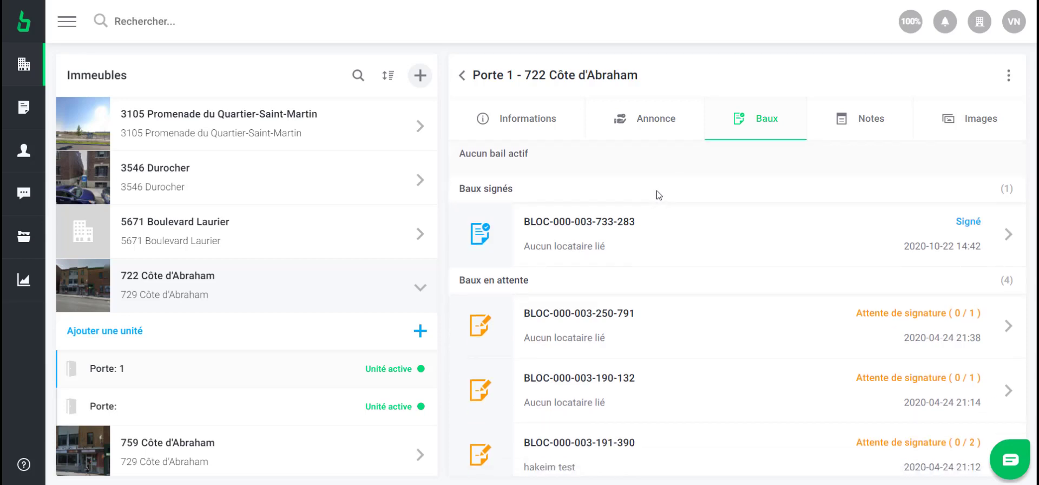
scroll(686, 226, "up", 1)
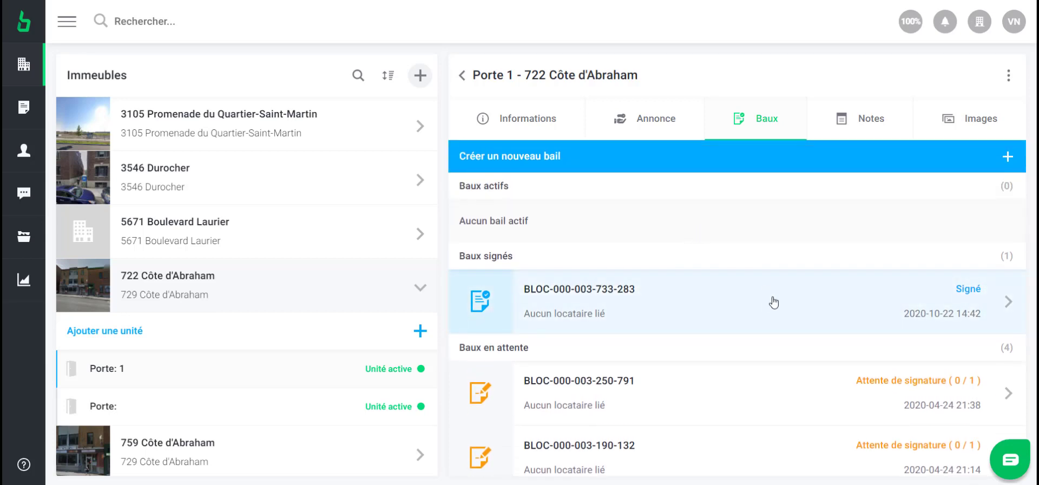
left_click(973, 296)
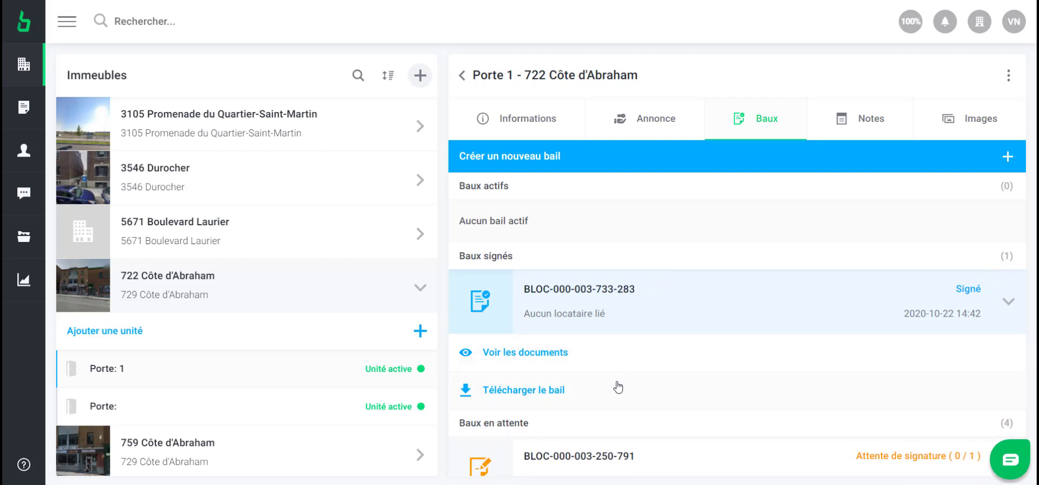
left_click(544, 395)
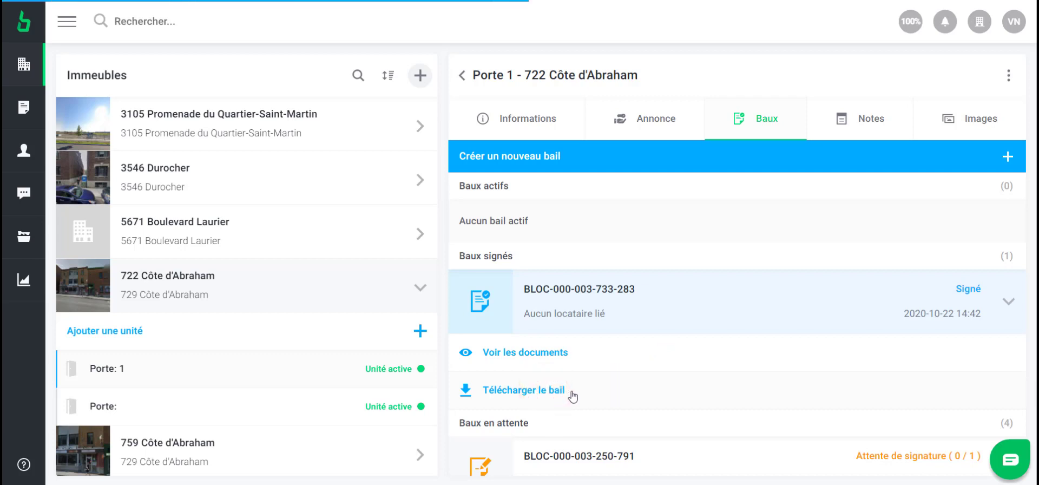